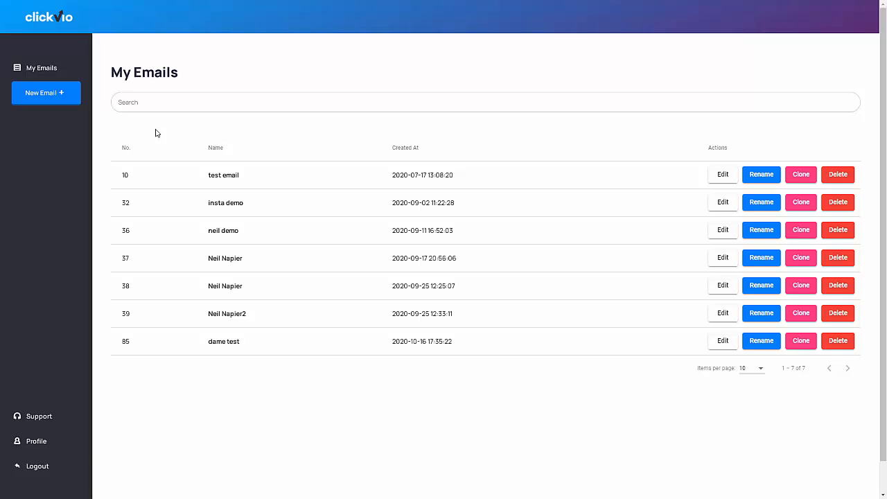
- Create a new email named "Clickvio recommendation"
click(75, 99)
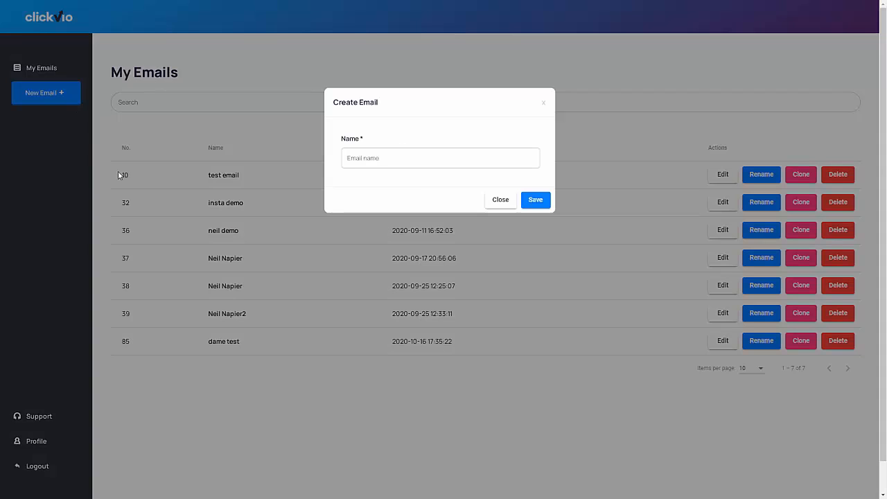
click(384, 159)
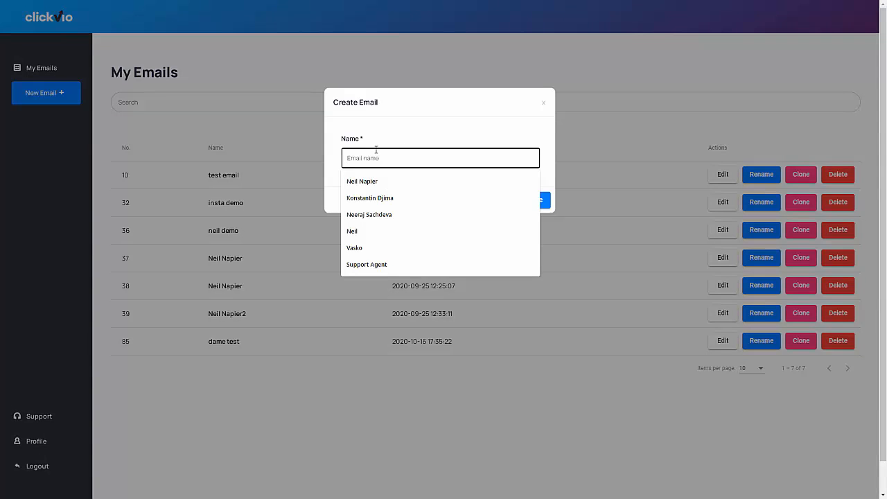
text(Cl)
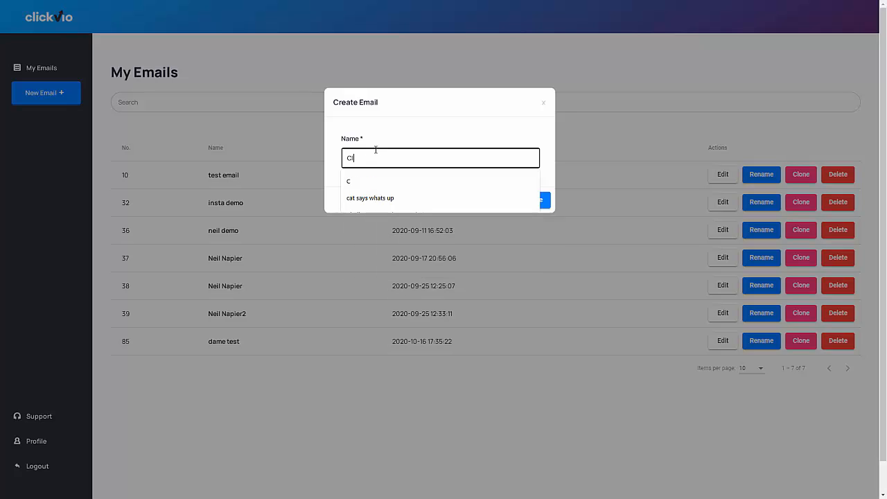
text(ickvio recommendation)
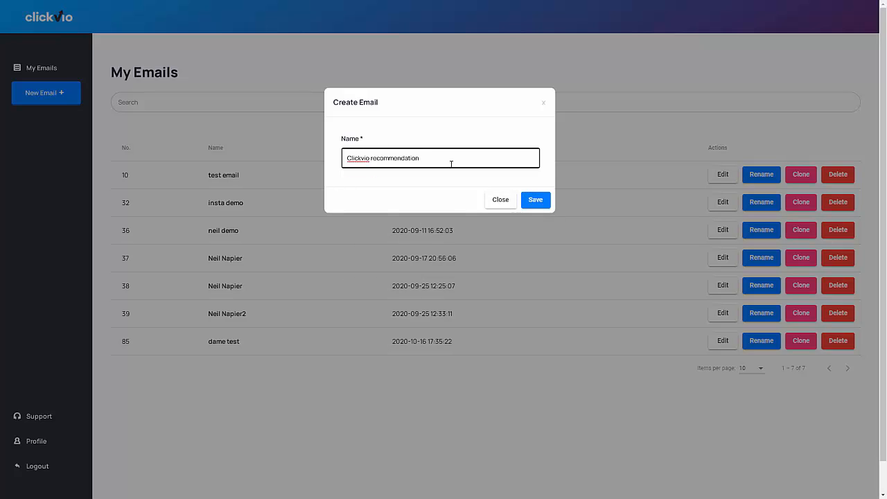
click(534, 203)
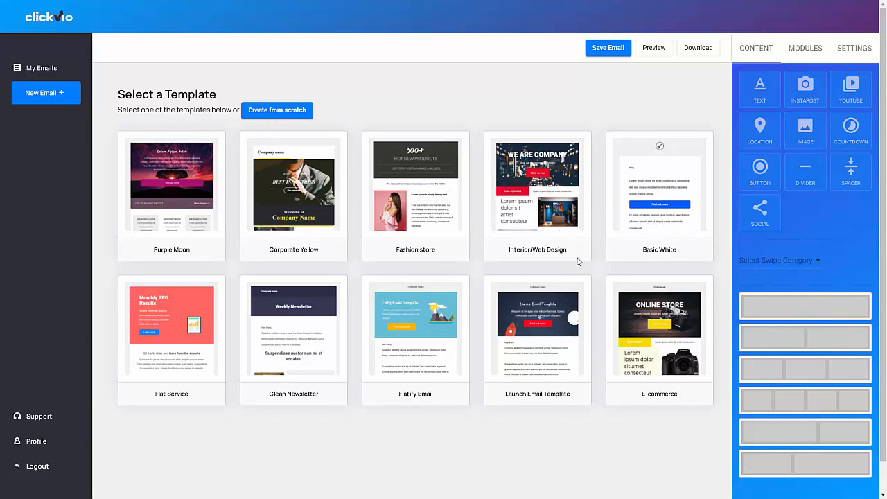
- Start the email from the Basic White template and look over its layout
click(684, 228)
scroll(478, 287, down, 2)
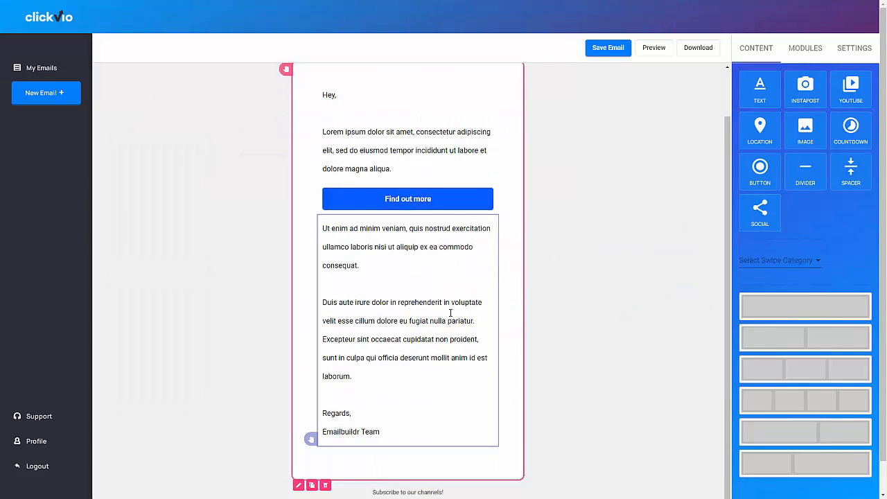
scroll(449, 313, up, 1)
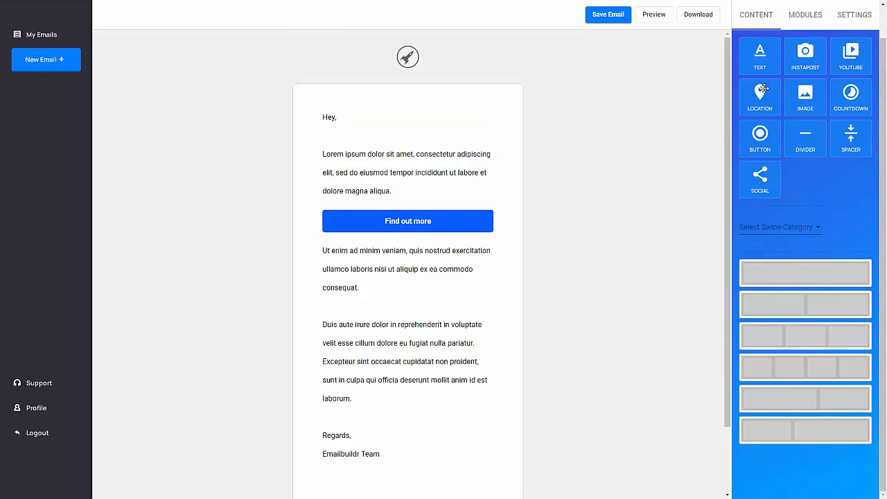
- Try out a text block above the "Hey," greeting and delete it again
drag(763, 59, 382, 123)
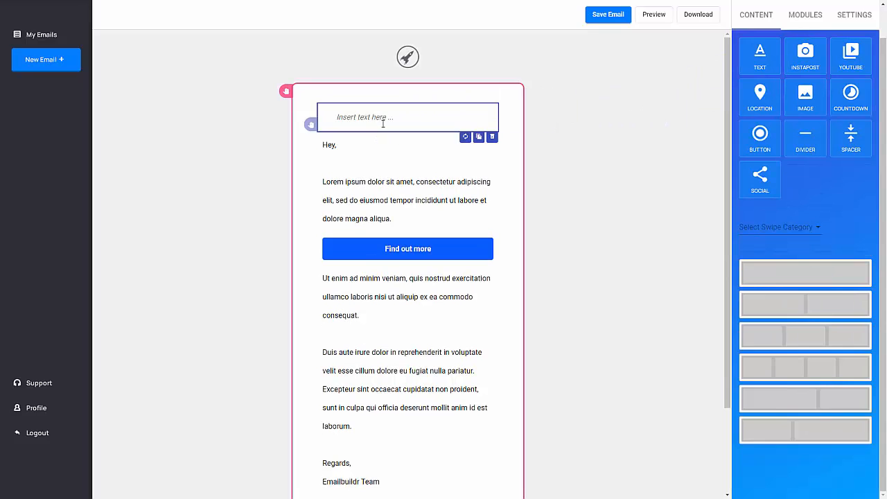
click(492, 137)
click(460, 267)
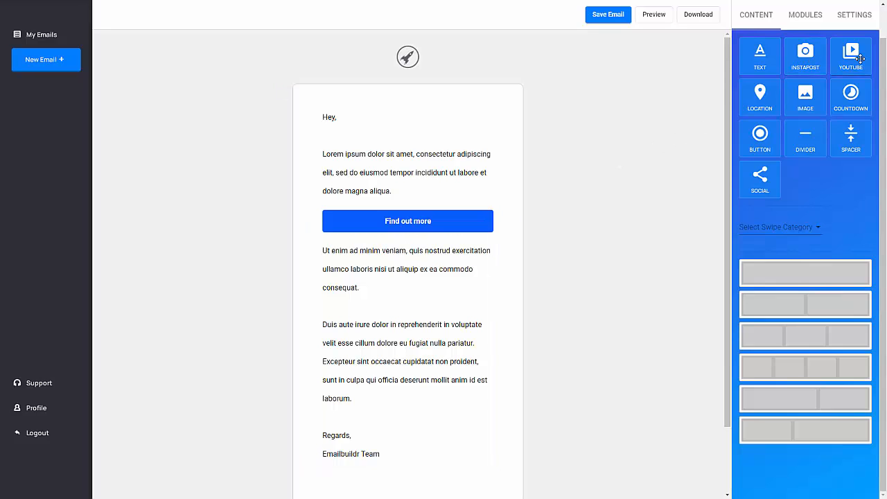
- Try out a YouTube video block above the "Hey," greeting and delete it again
drag(814, 60, 477, 144)
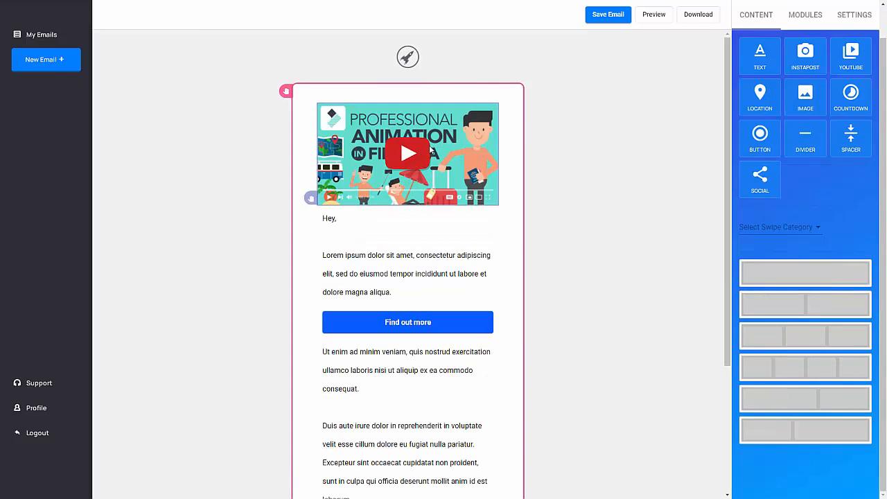
click(482, 161)
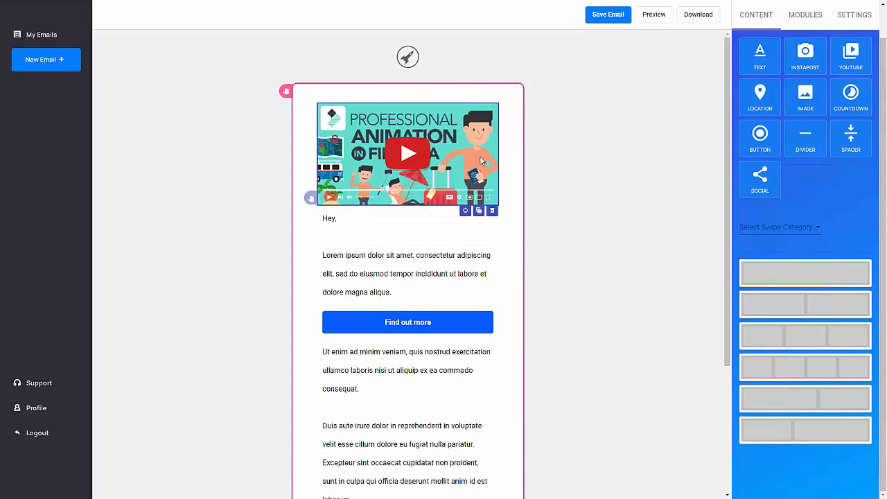
click(492, 211)
click(465, 266)
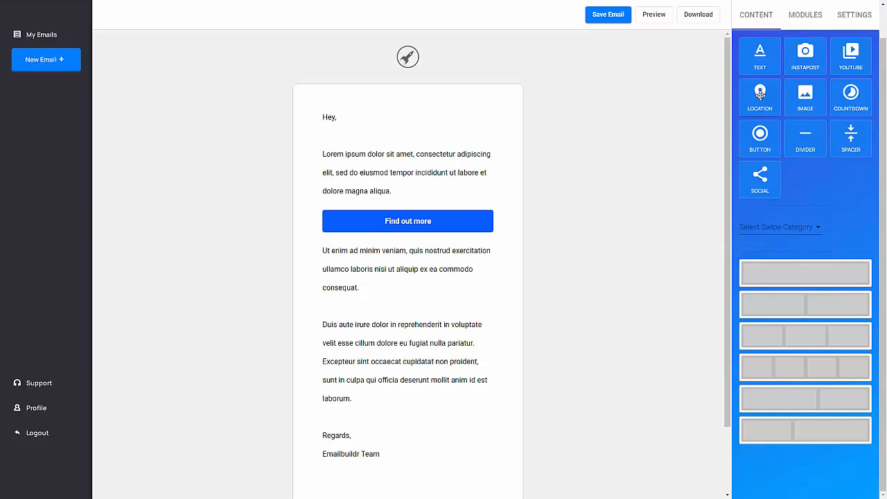
- Add a countdown timer above the greeting and move it directly below the "Find out more" button
drag(851, 97, 436, 173)
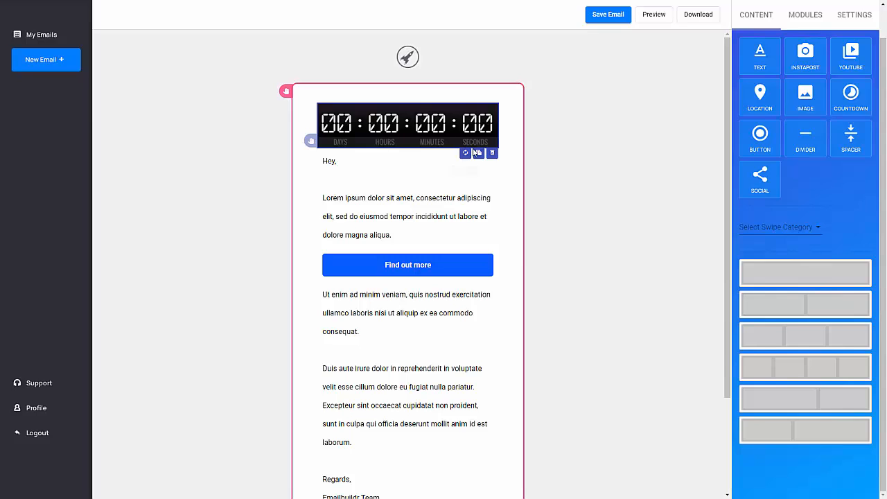
drag(452, 145, 426, 269)
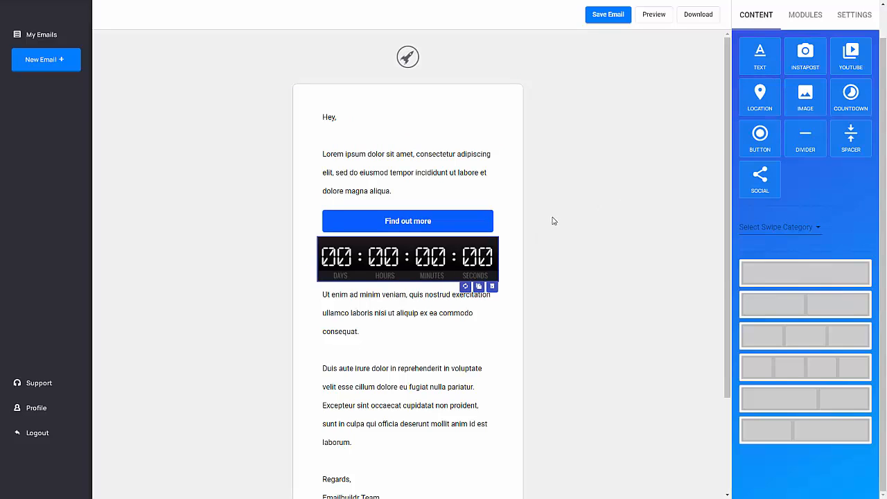
- Examine the settings available for the countdown timer: countdown time, sizes and attributes
click(865, 15)
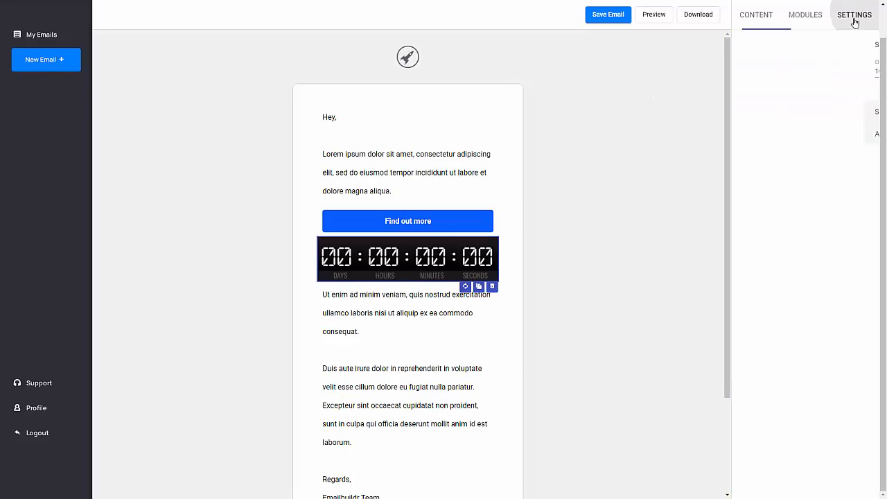
click(450, 228)
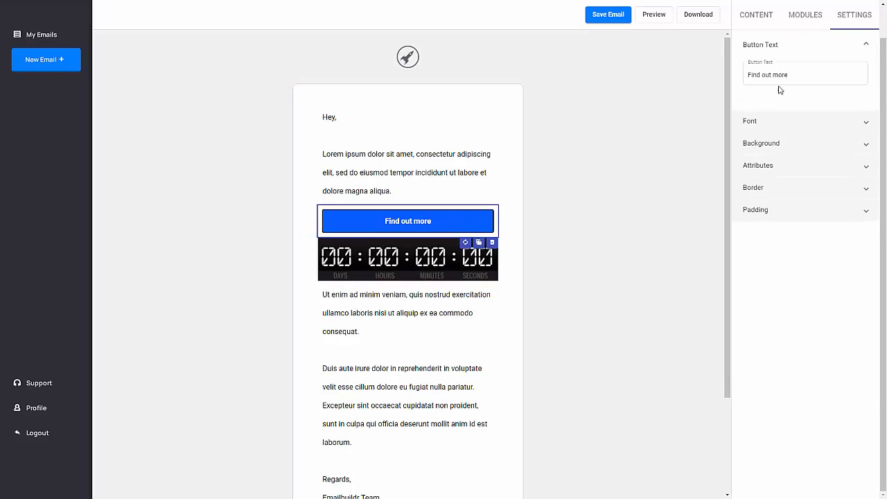
click(407, 278)
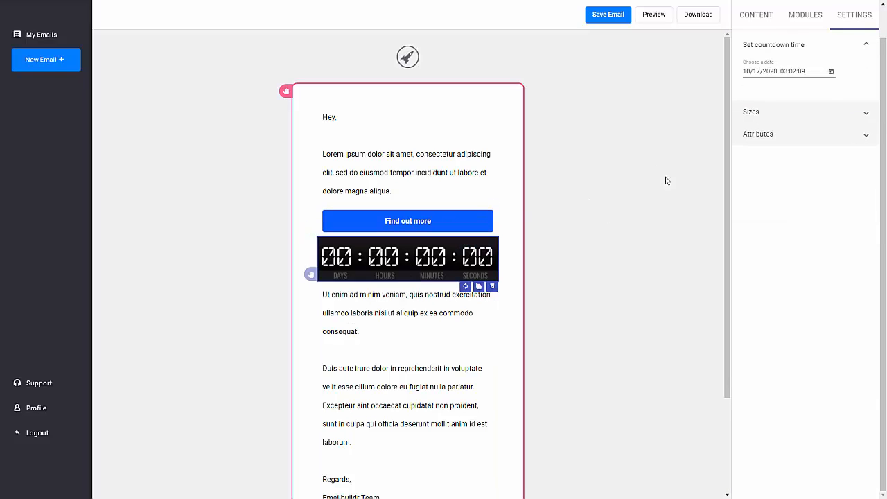
click(778, 116)
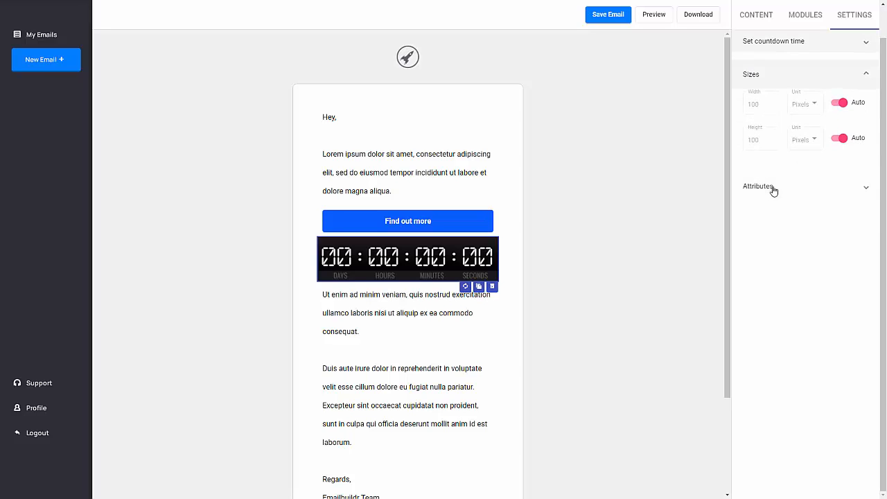
click(775, 187)
click(782, 160)
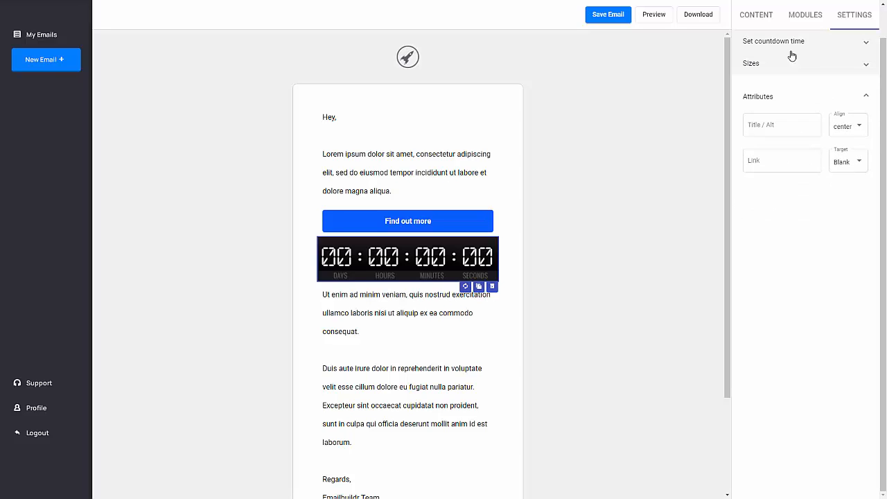
- Move the countdown timer from below the "Find out more" button to above the greeting
click(752, 17)
drag(454, 261, 440, 111)
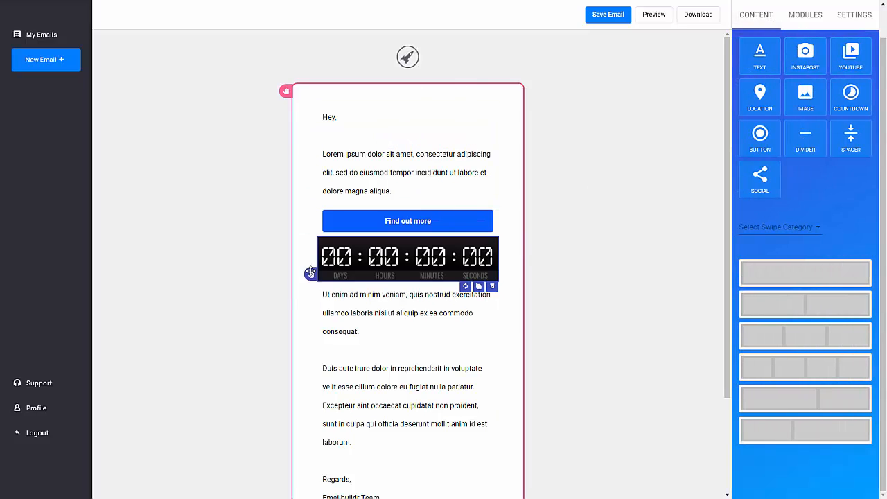
drag(310, 270, 311, 116)
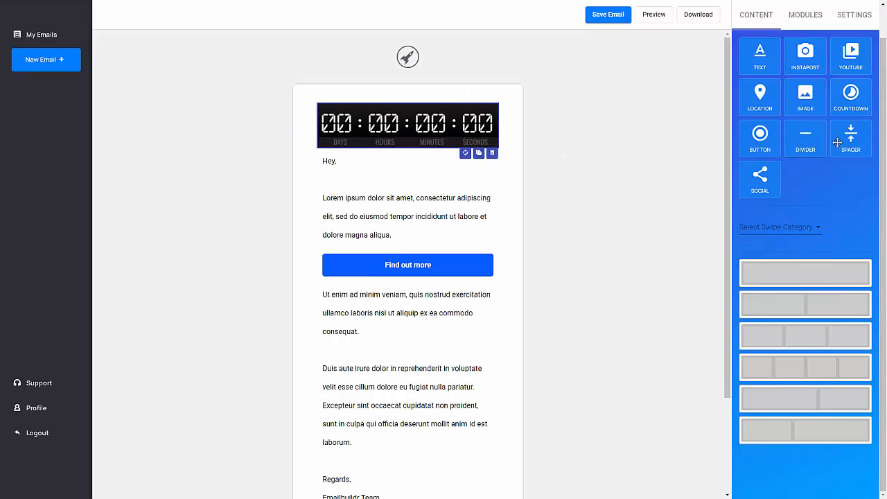
- Add a social block above the "Find out more" button with Facebook, Instagram and Pinterest icons
drag(765, 186, 406, 270)
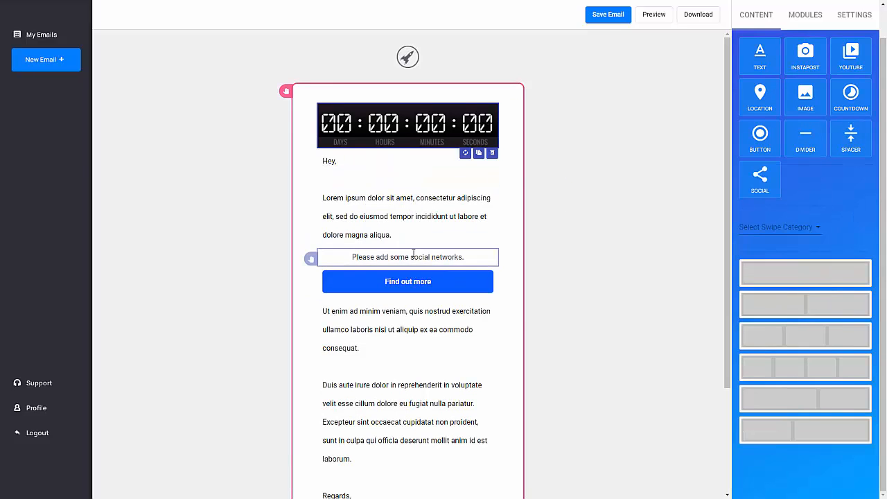
click(414, 257)
click(854, 15)
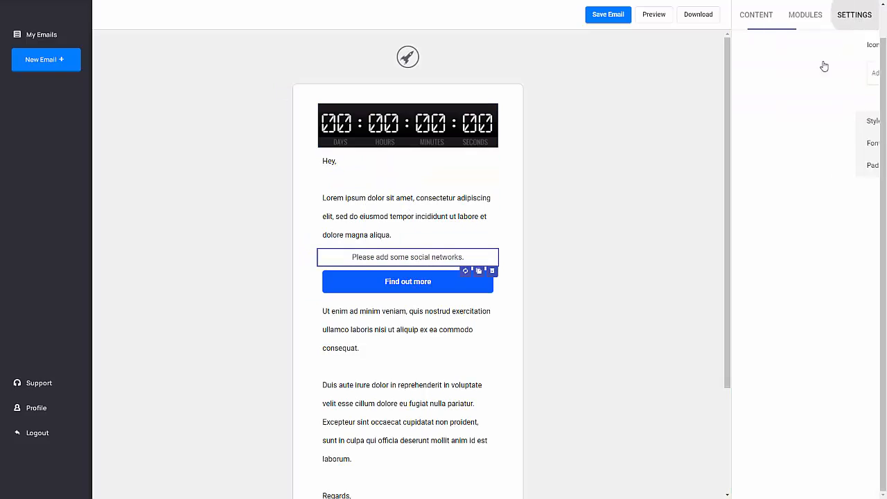
click(802, 73)
click(797, 95)
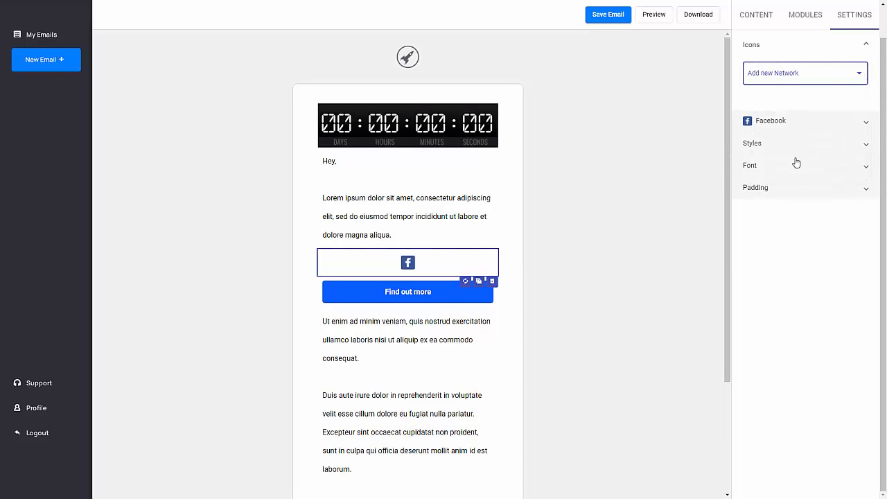
click(831, 83)
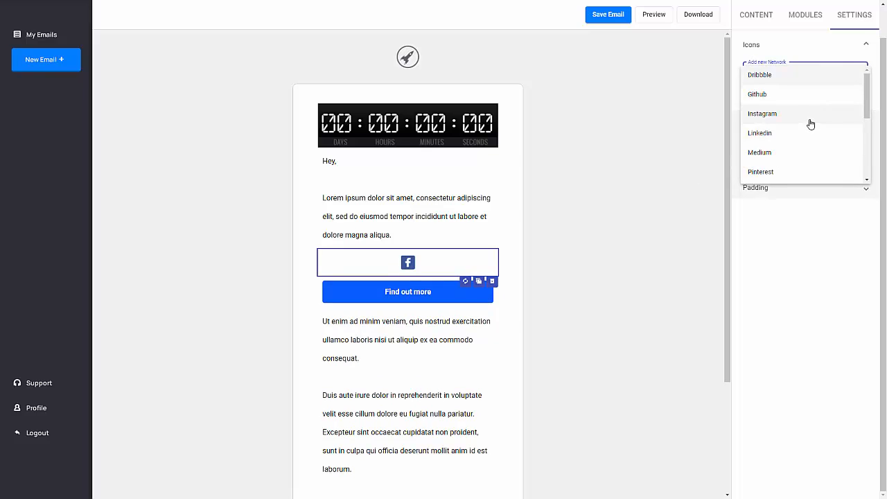
click(811, 117)
click(808, 82)
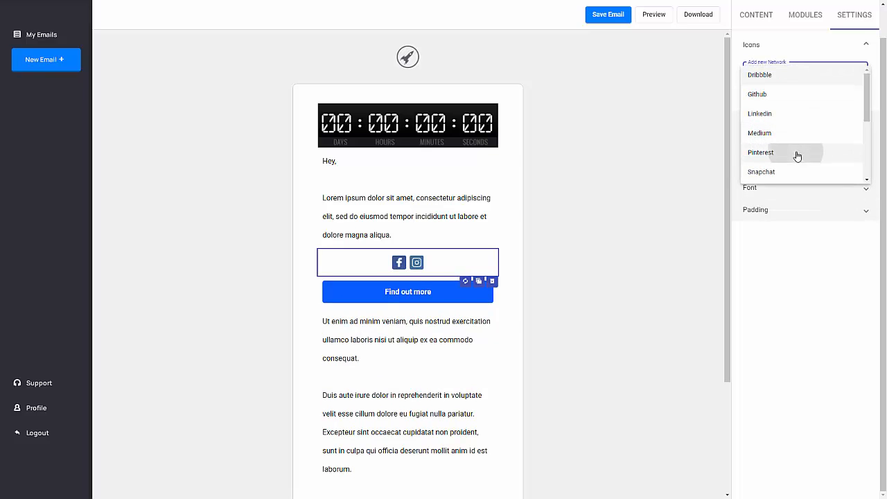
click(817, 152)
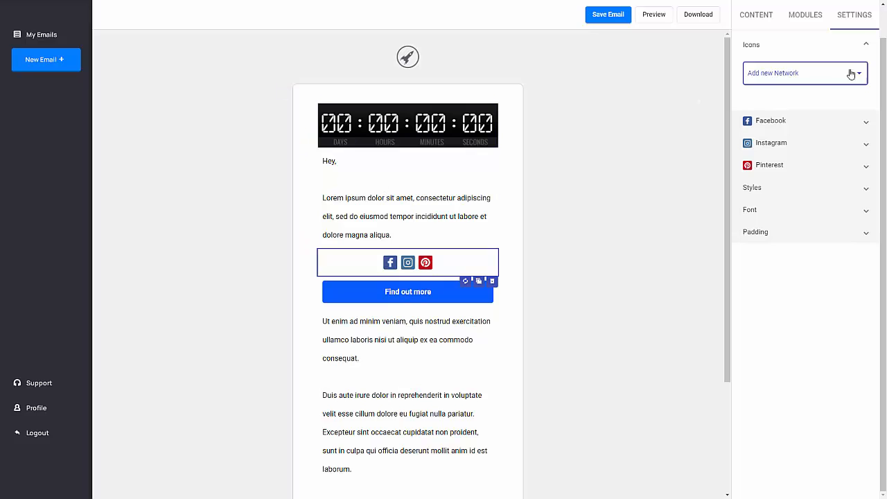
- Select the Beauty/Skin Care List Nurturing swipe category for the email's content
click(757, 28)
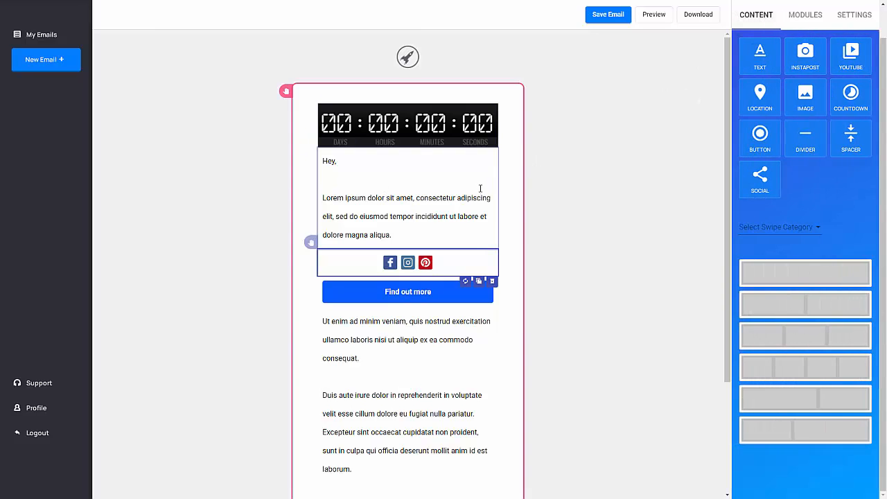
scroll(446, 340, down, 2)
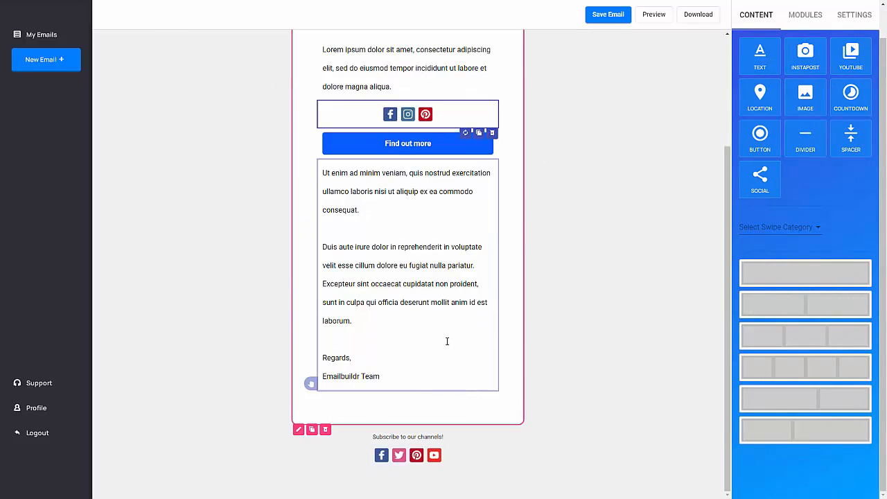
click(402, 284)
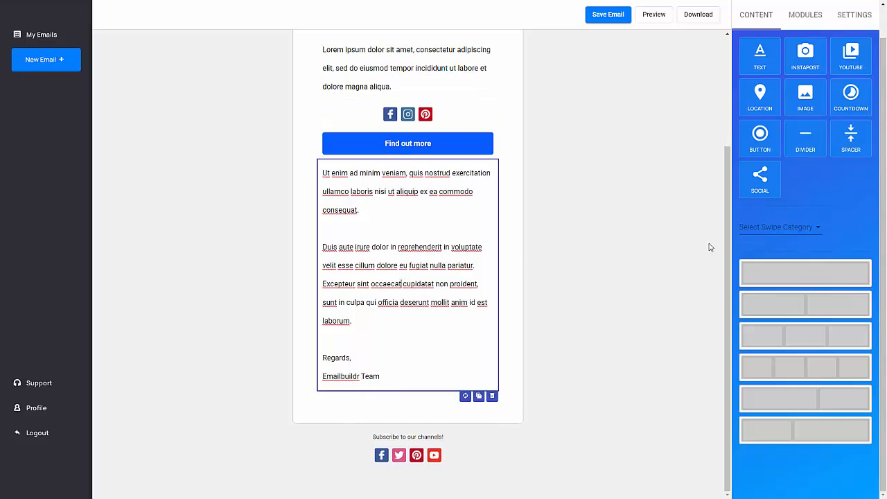
click(787, 229)
scroll(808, 284, down, 3)
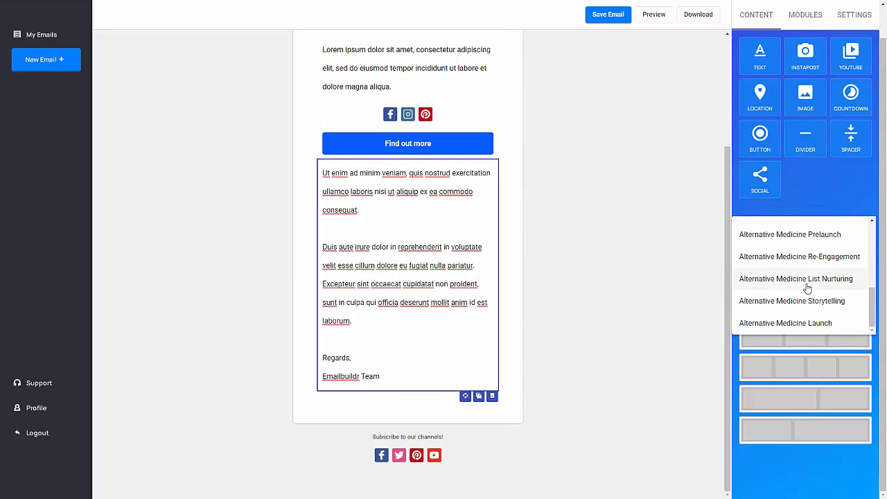
scroll(808, 285, down, 2)
click(807, 283)
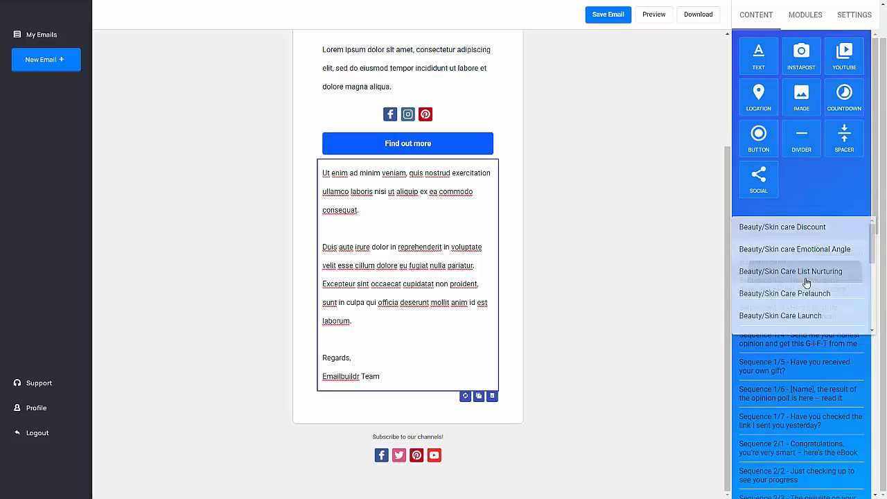
- Insert the swipe "Sequence 1/3 - Here's another information you'll love to read" below the text block containing the sign-off
scroll(826, 295, down, 8)
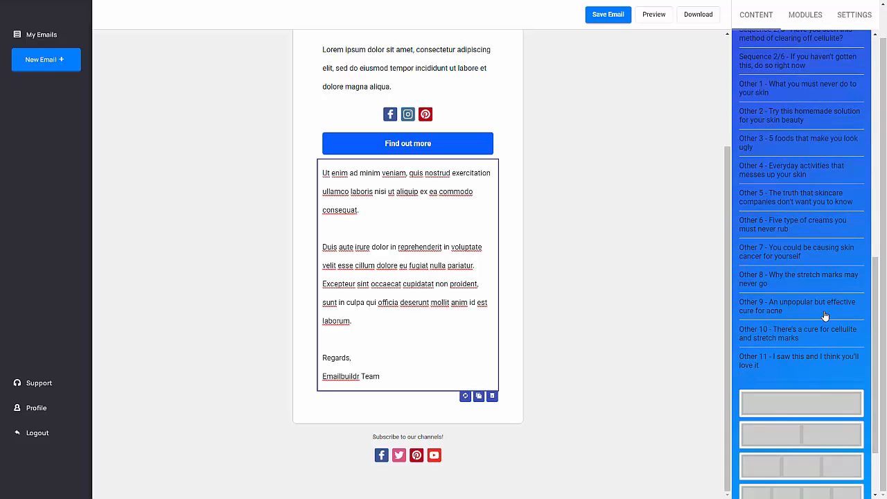
scroll(825, 312, up, 10)
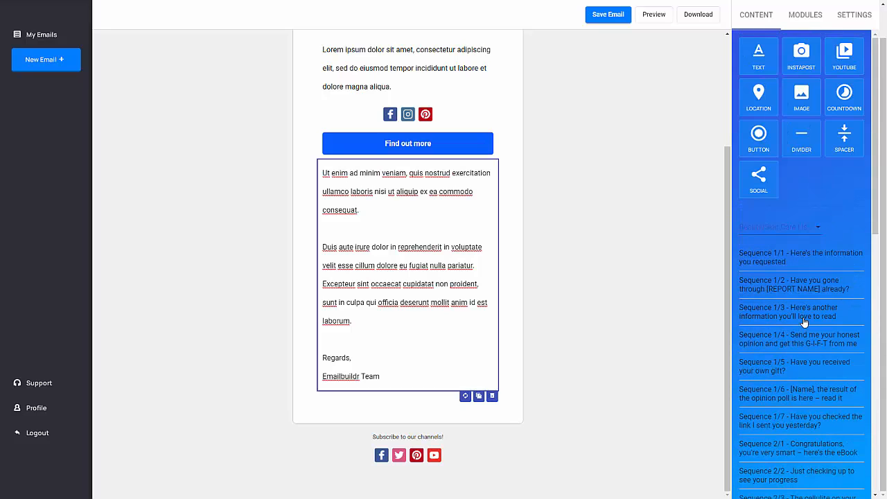
drag(754, 322, 319, 208)
scroll(401, 302, down, 4)
scroll(400, 302, up, 4)
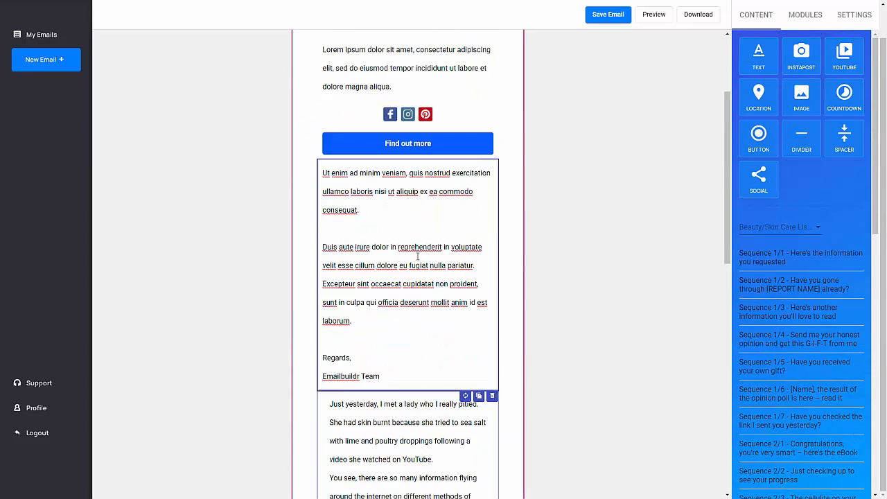
- Delete the placeholder text block with the sign-off between the "Find out more" button and the swipe copy, and check the email's layout
click(492, 397)
click(461, 268)
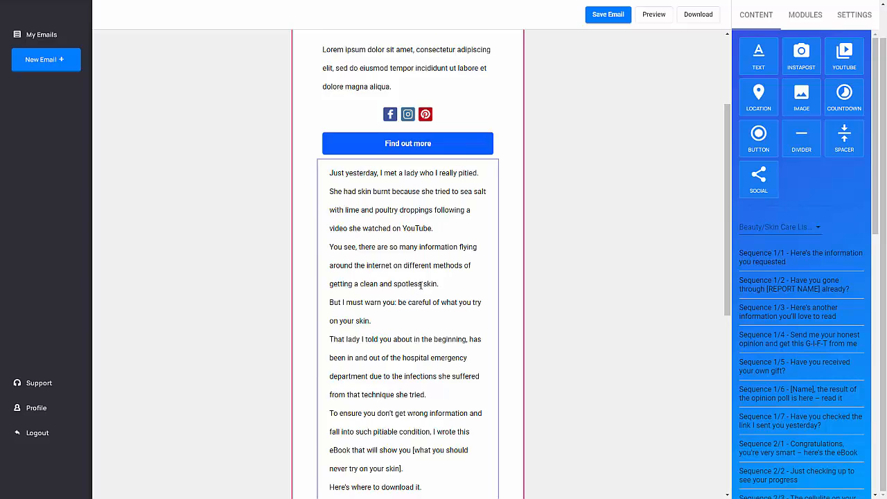
scroll(421, 289, down, 6)
scroll(422, 291, up, 4)
scroll(422, 292, up, 4)
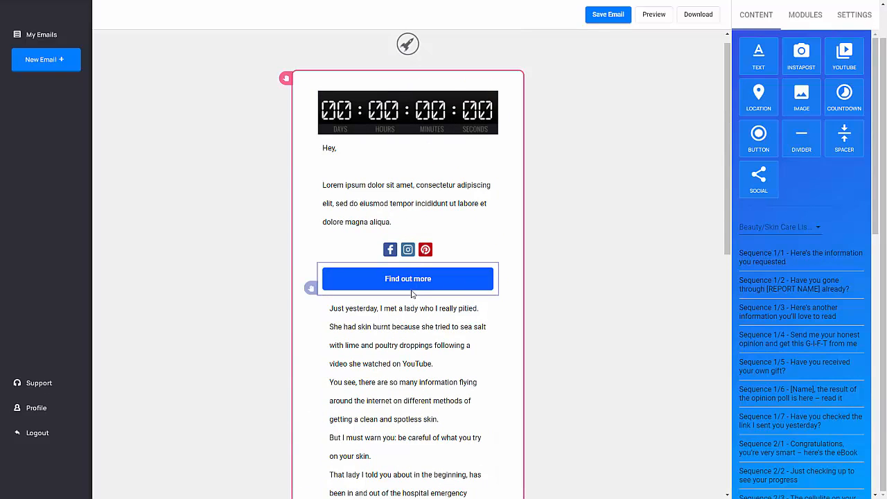
scroll(451, 294, up, 1)
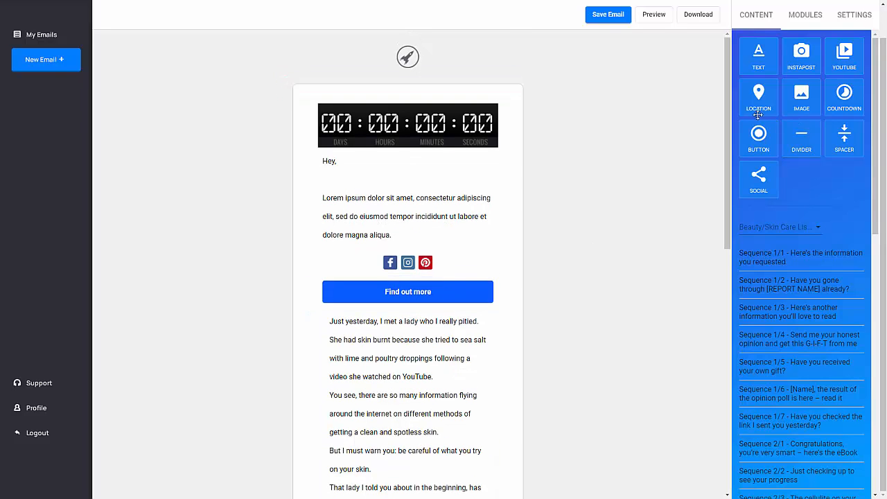
- Look over the available email modules and the font settings, and return to the content blocks
click(805, 17)
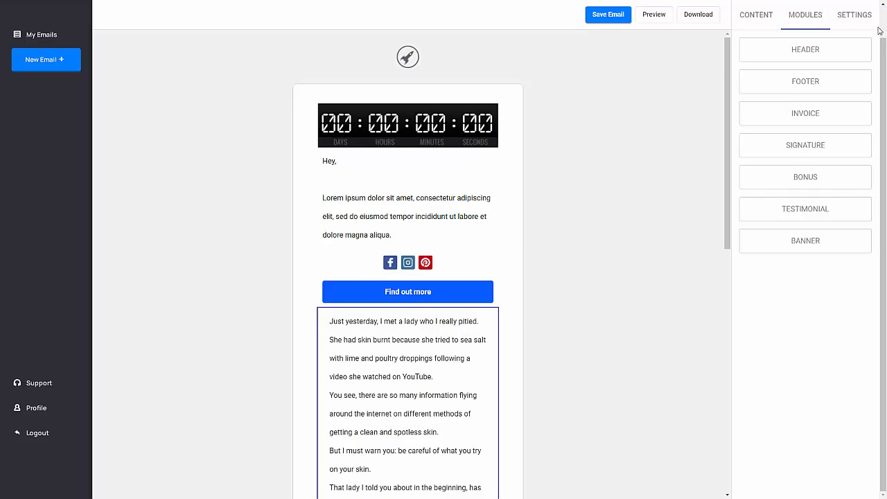
click(855, 14)
click(824, 81)
click(504, 289)
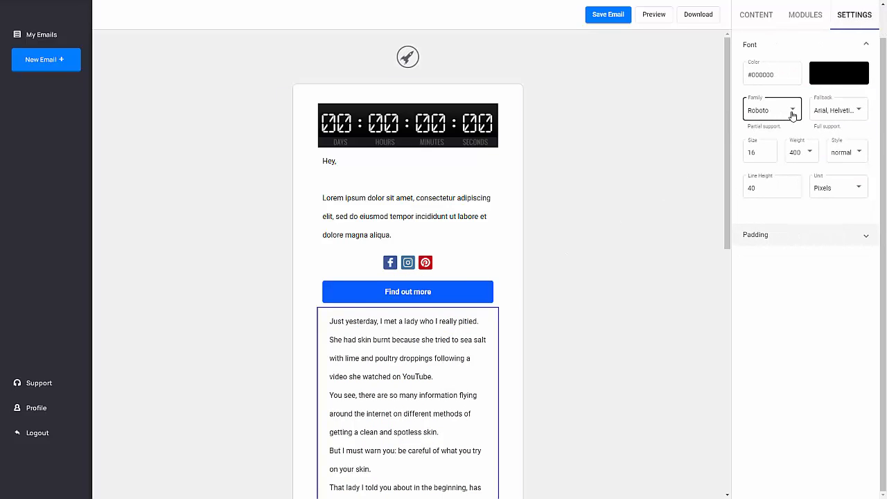
scroll(412, 348, down, 7)
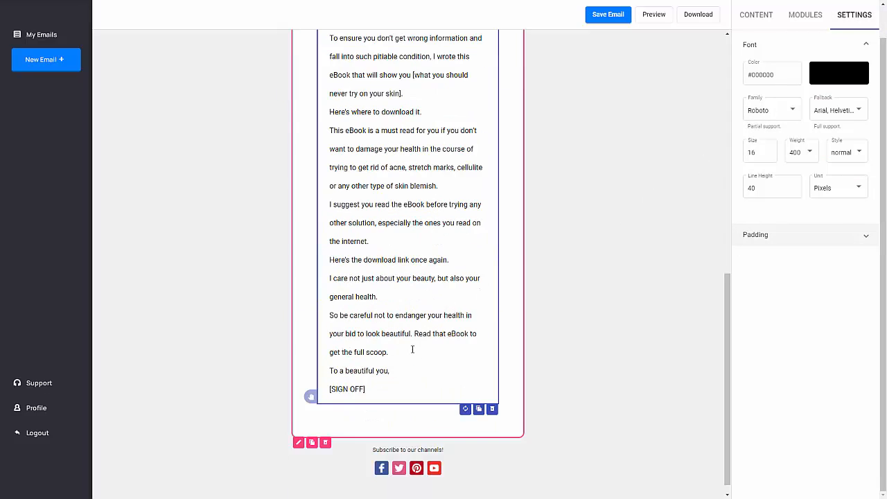
scroll(414, 352, up, 10)
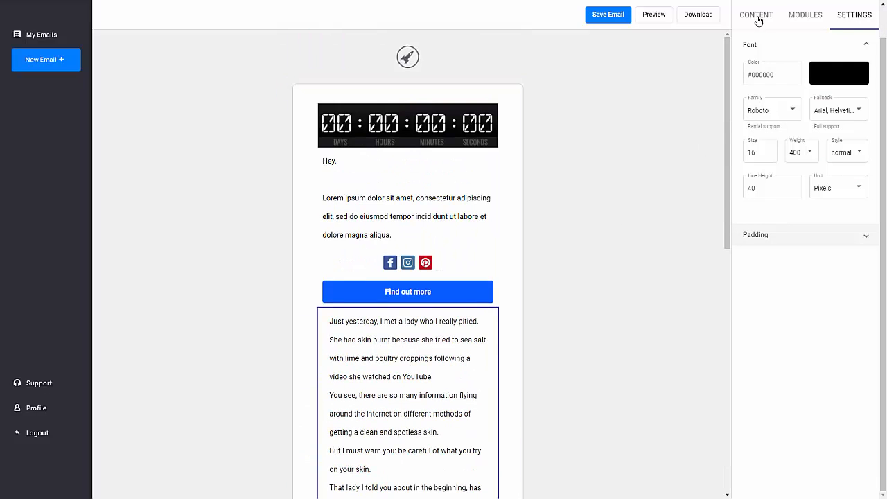
click(758, 17)
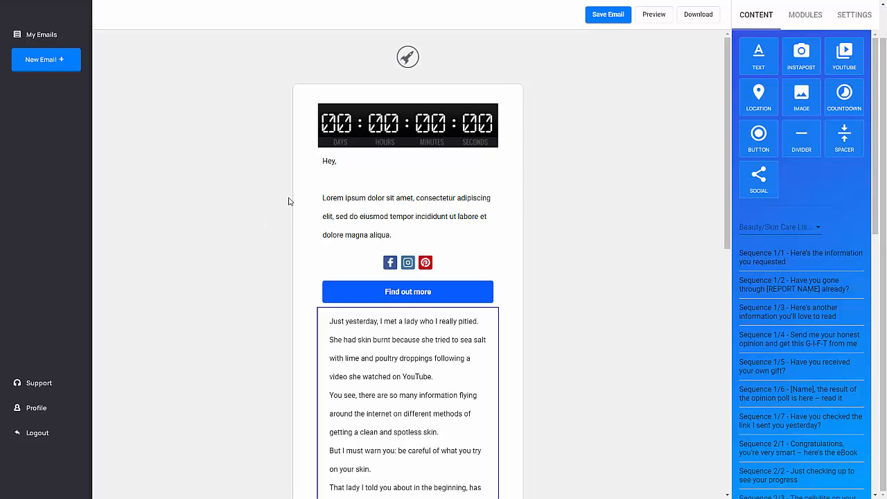
- Preview the email in the phone, tablet and desktop views and return to the editor
scroll(623, 97, up, 1)
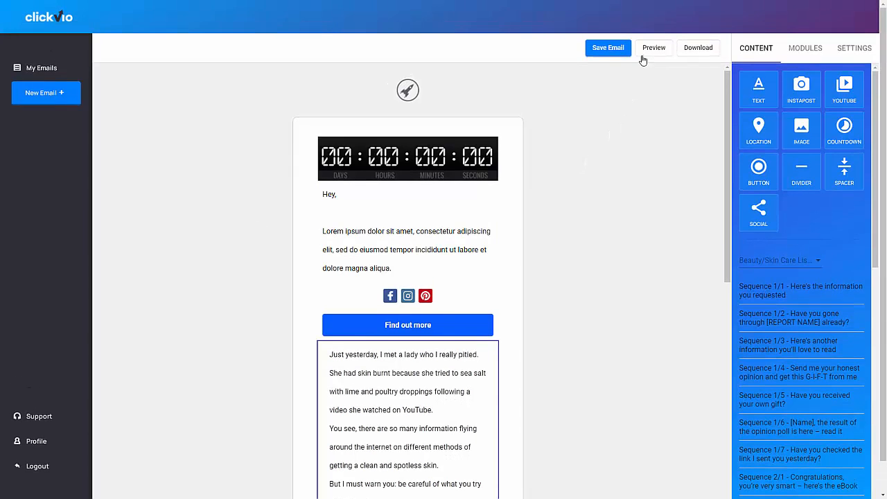
click(647, 53)
click(647, 50)
scroll(495, 224, down, 3)
scroll(497, 229, up, 3)
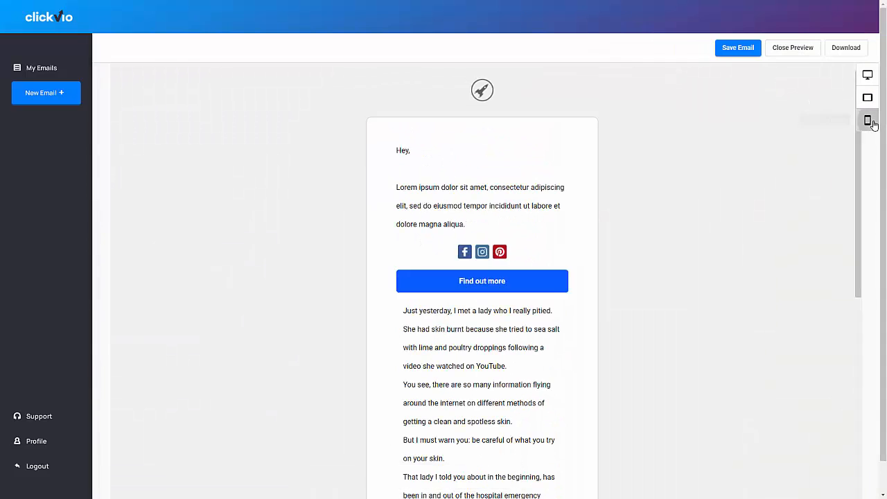
click(869, 121)
scroll(515, 274, down, 8)
scroll(518, 276, up, 8)
click(867, 97)
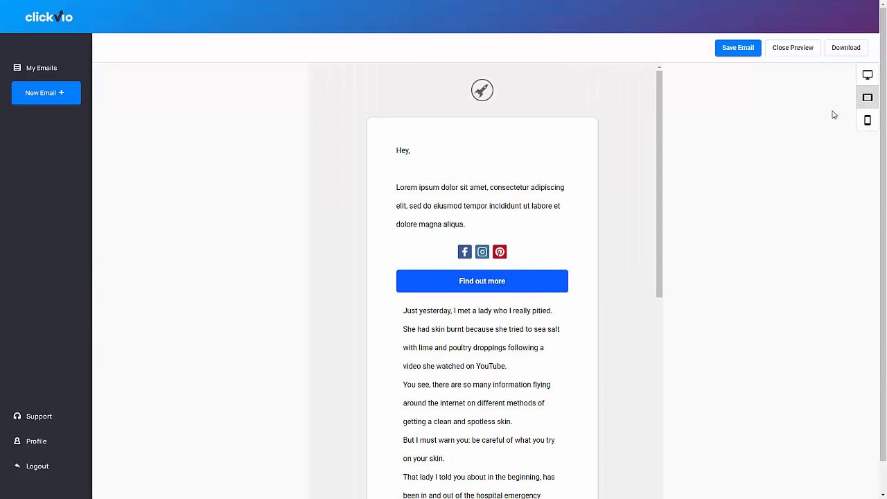
click(867, 74)
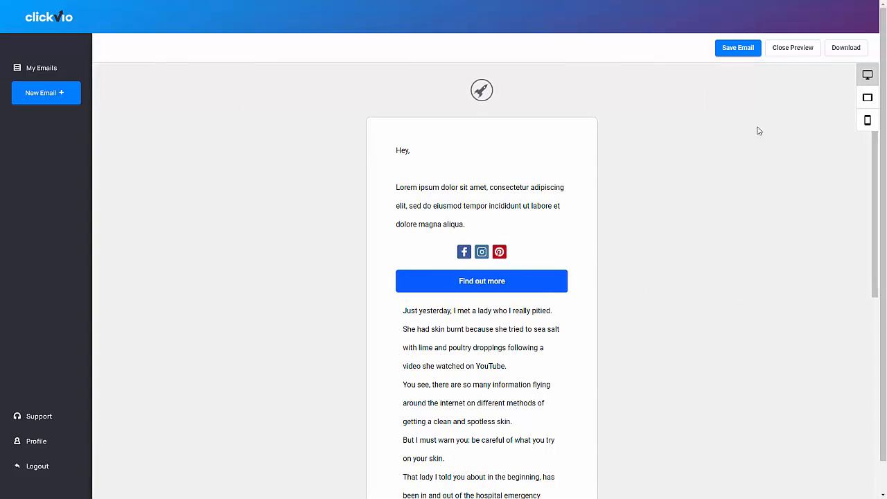
click(780, 52)
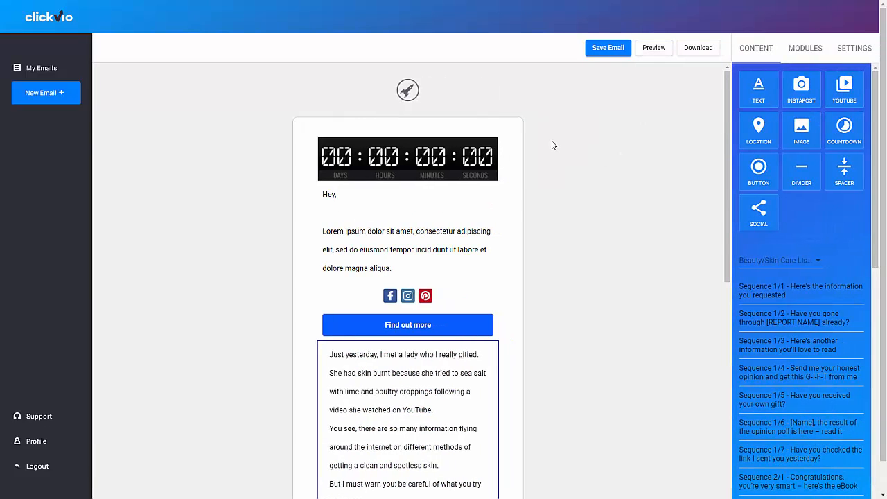
- Download the email as HTML Output and show the downloaded file in its folder
click(702, 52)
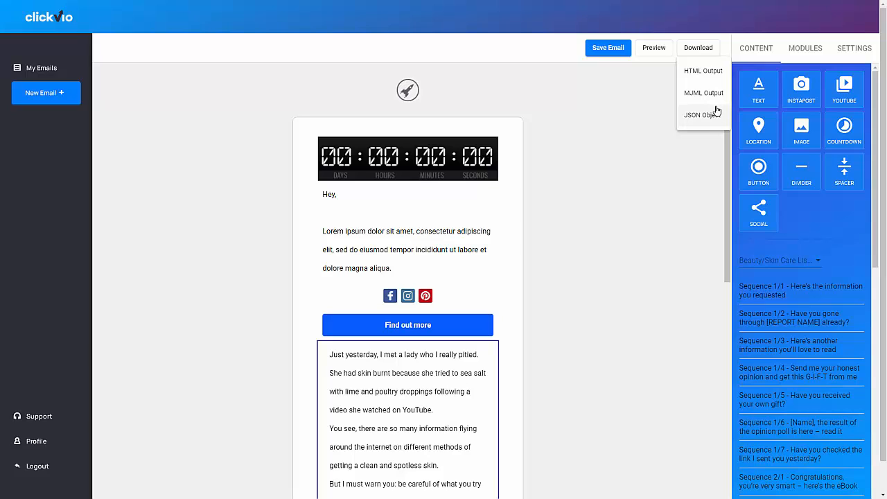
click(712, 72)
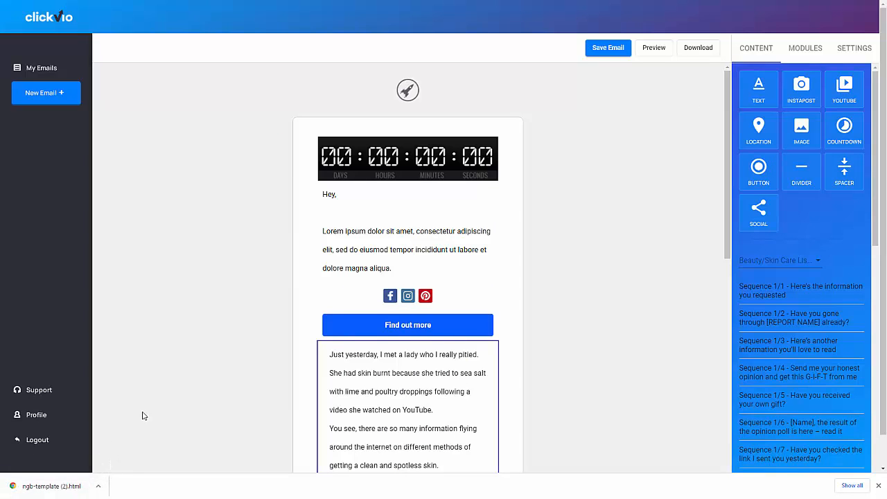
click(99, 489)
click(125, 455)
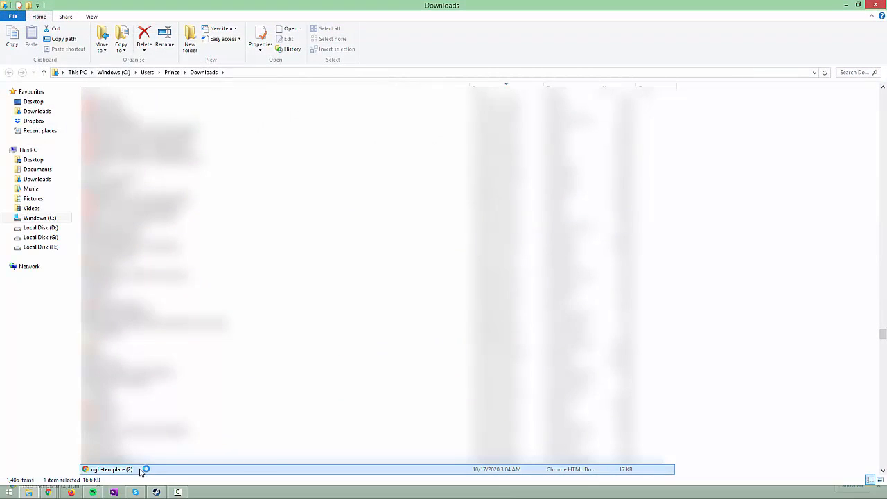
- Open the downloaded ngb-template (2) file in Notepad and copy its entire HTML code
right_click(134, 473)
click(181, 354)
mouse_move(186, 356)
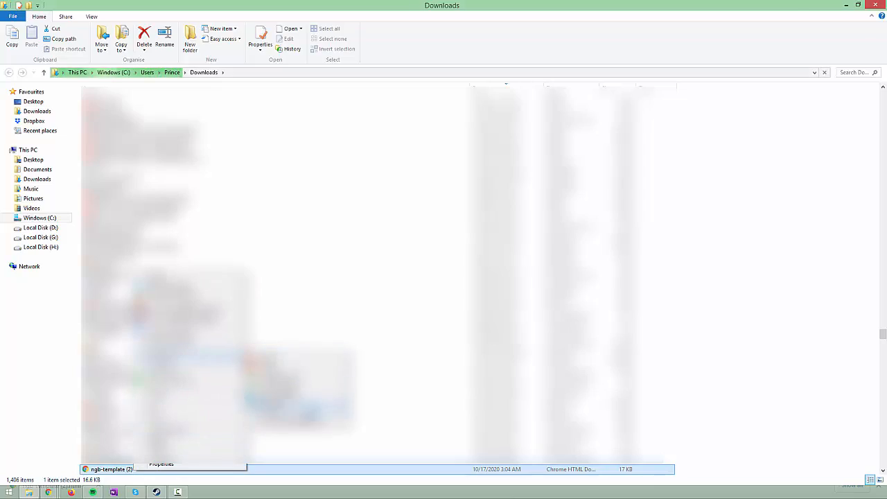
click(292, 411)
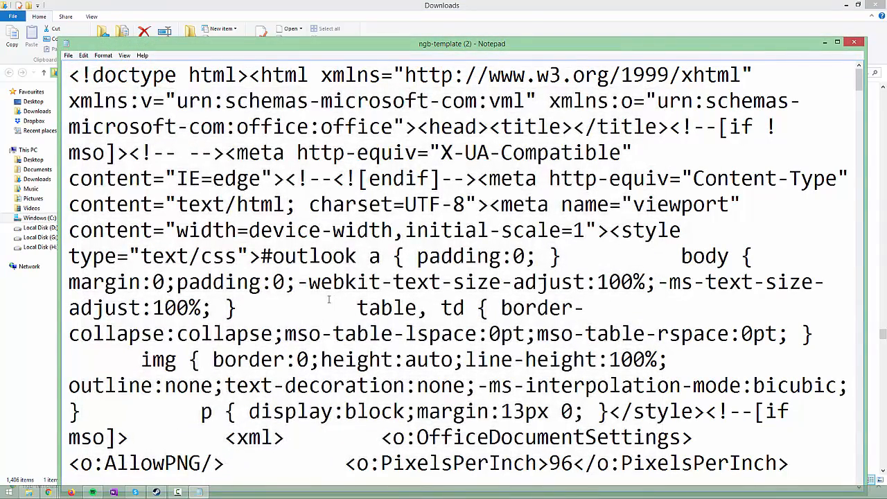
key(ctrl+a)
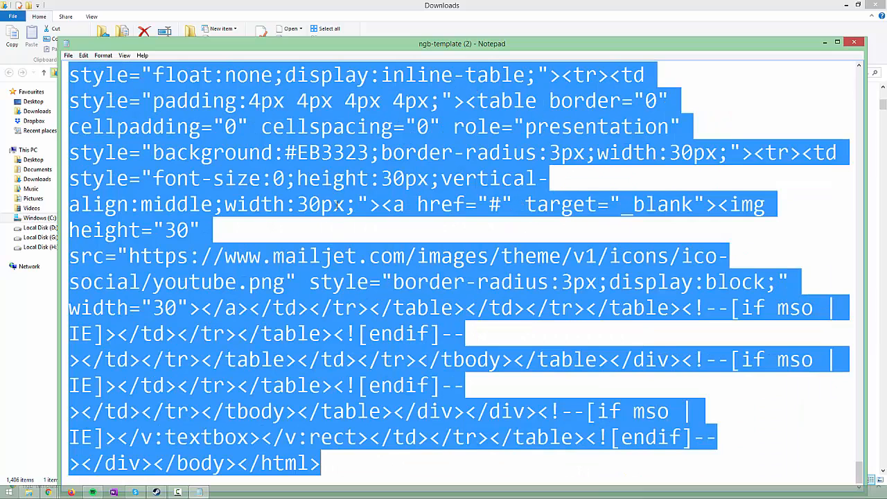
right_click(324, 185)
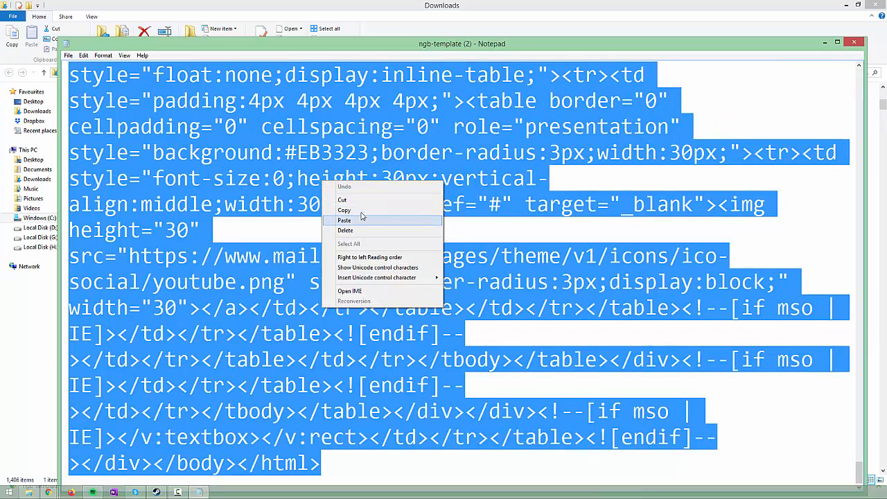
click(346, 210)
- Switch to the Chrome window containing the email builder and open a new browser tab
click(53, 493)
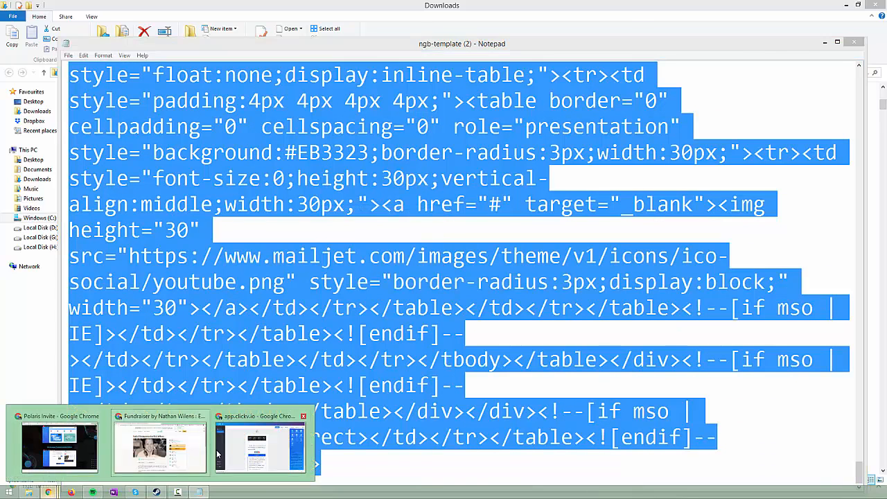
click(224, 452)
key(ctrl+t)
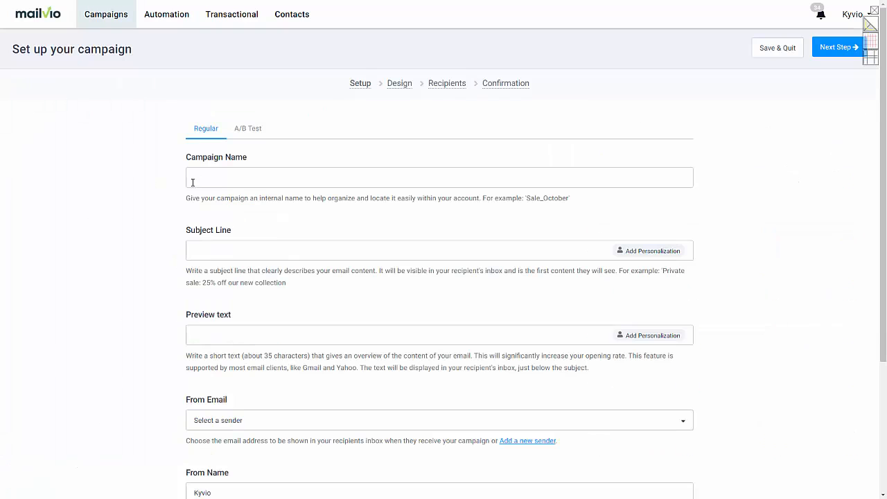
- Set up the Mailvio campaign with the name "Clickvio recommendation" and the subject line "Go get this...", and proceed to the design stage
click(191, 176)
text(C)
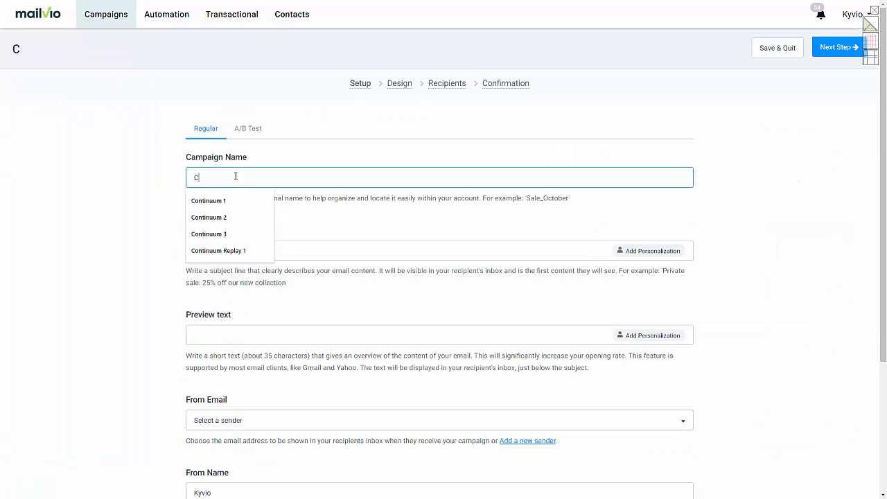
text(lickvio recommendation)
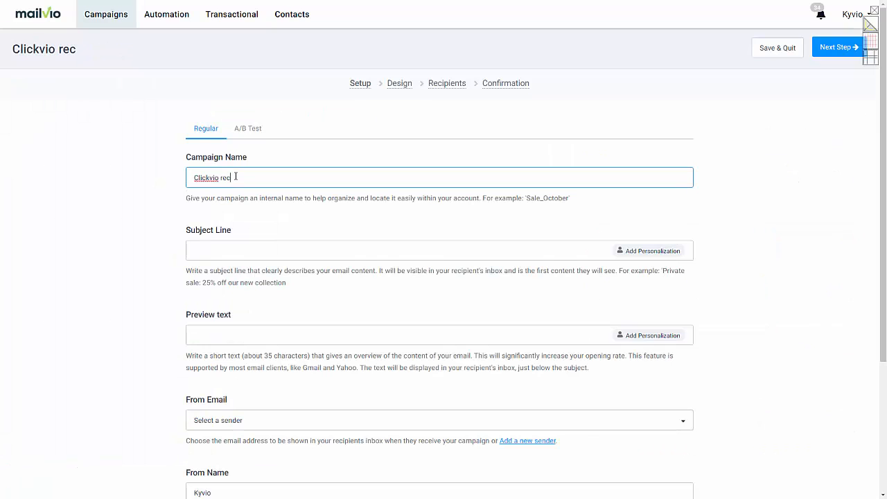
key(Tab)
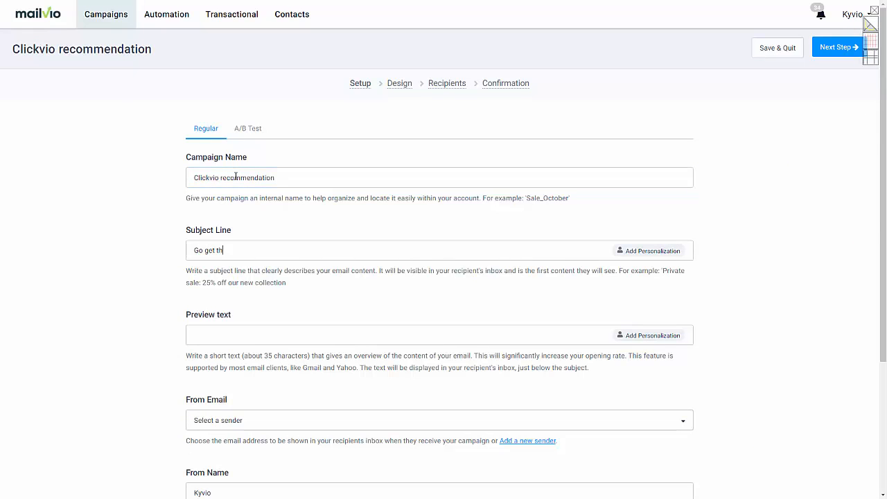
click(839, 48)
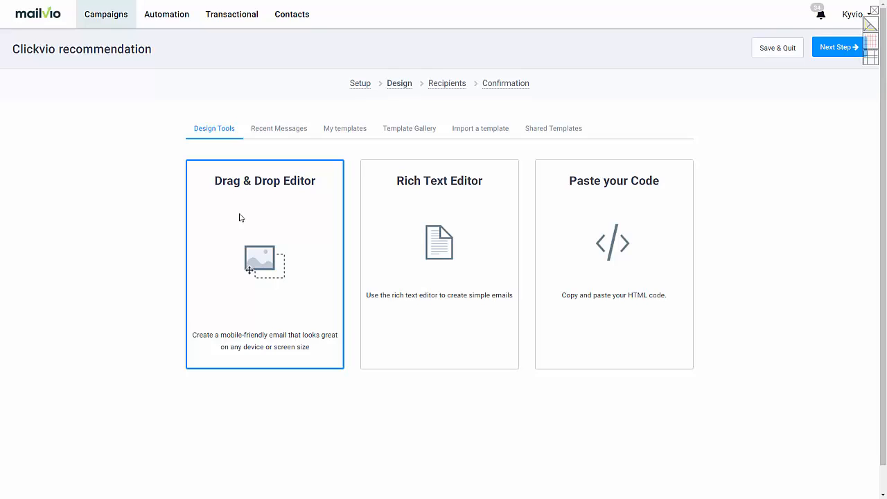
- Choose the Paste your Code design option, insert the copied HTML code and save it as the campaign's email content
click(583, 226)
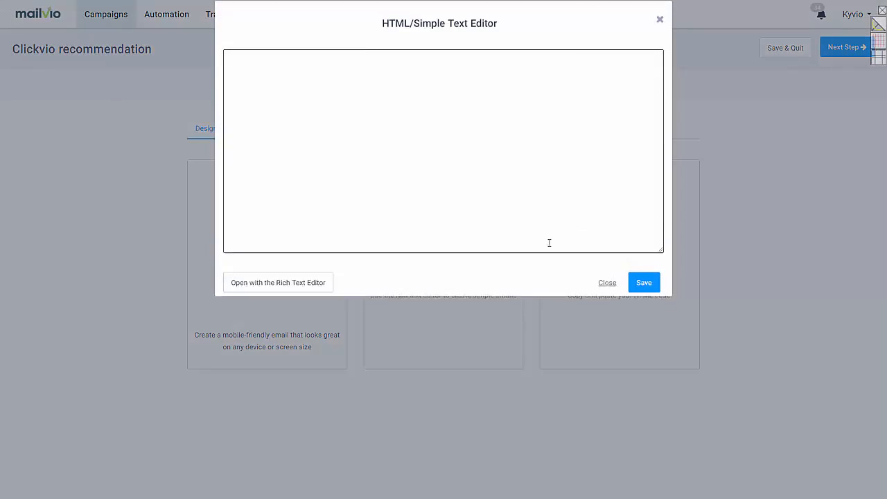
click(426, 229)
key(ctrl+v)
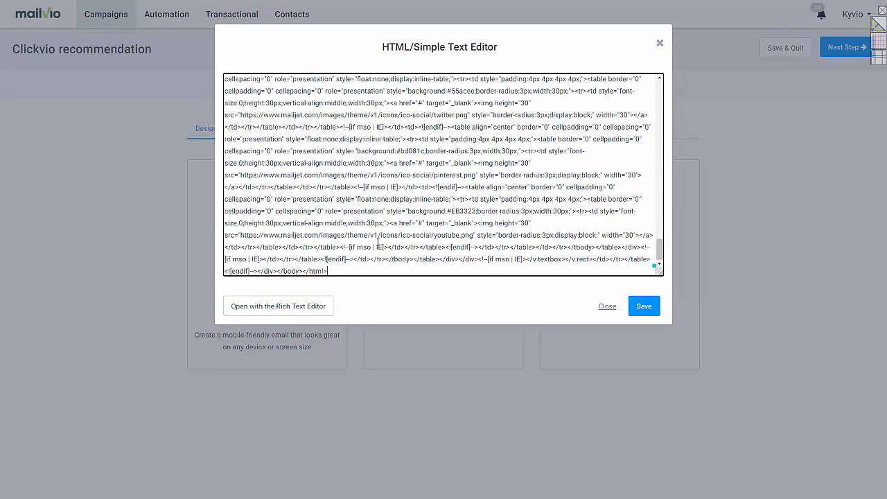
scroll(539, 215, up, 15)
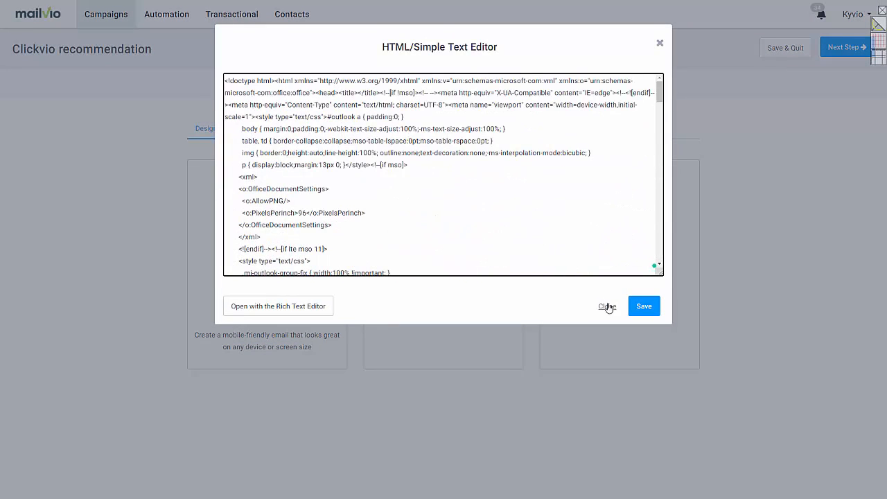
click(644, 309)
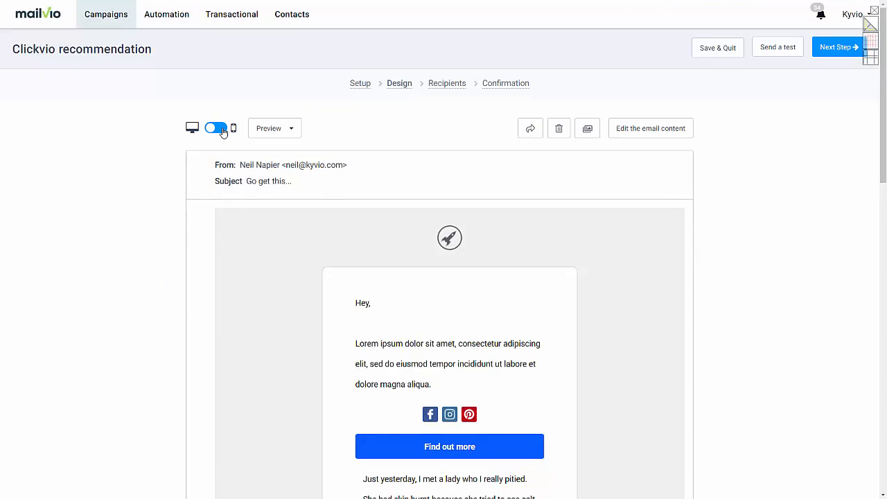
- Preview the campaign email in the mobile view and look through its full length
click(221, 130)
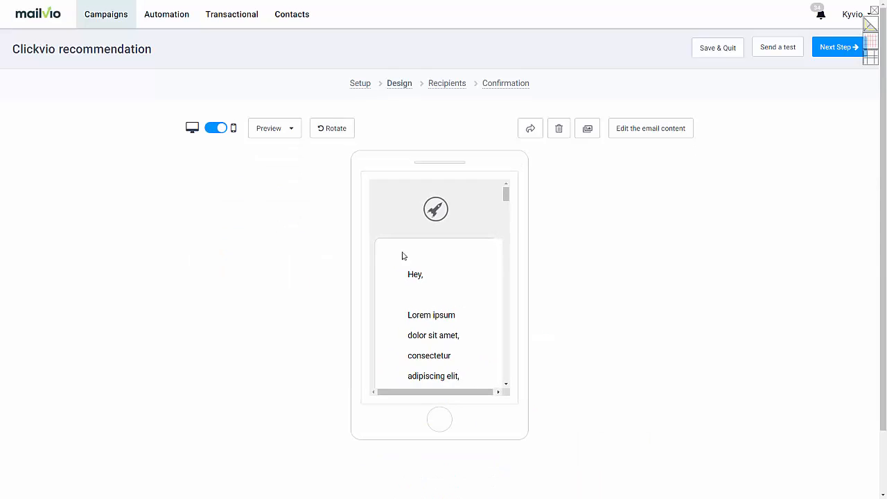
scroll(483, 250, down, 10)
scroll(491, 301, down, 6)
scroll(491, 301, up, 15)
- Examine the campaign's HTML code in the content editor and close it without saving
click(626, 131)
click(460, 186)
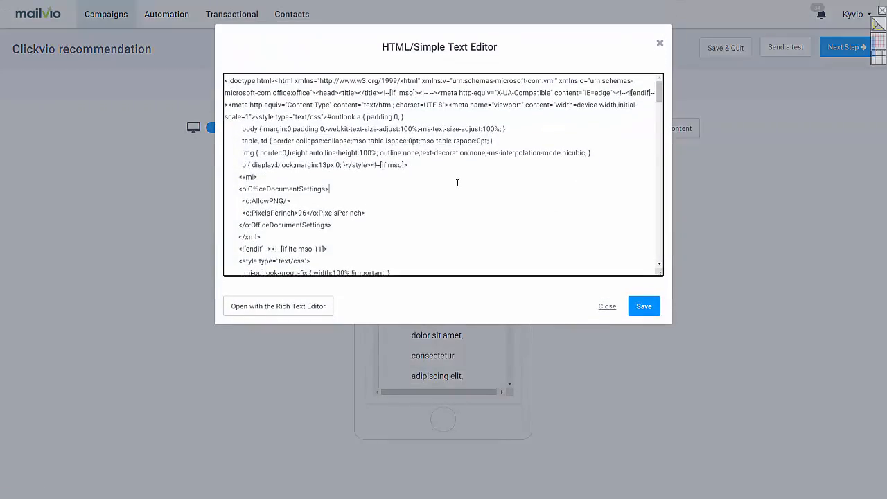
scroll(460, 201, down, 20)
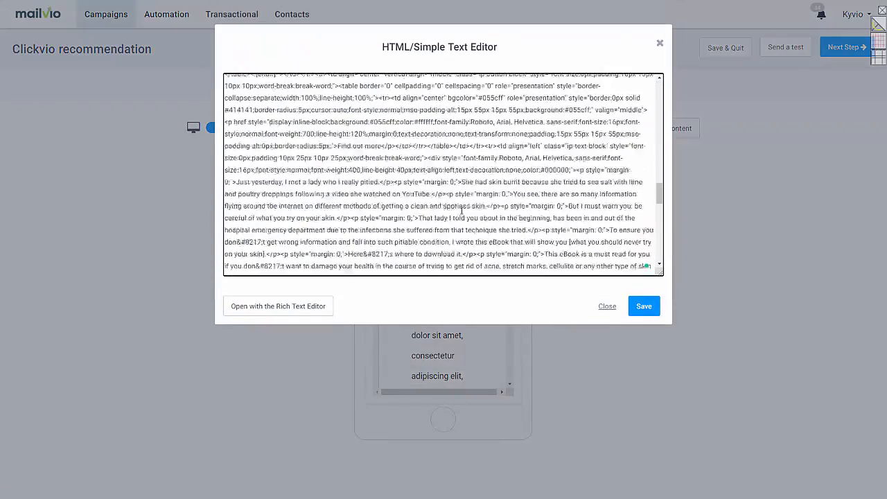
click(606, 307)
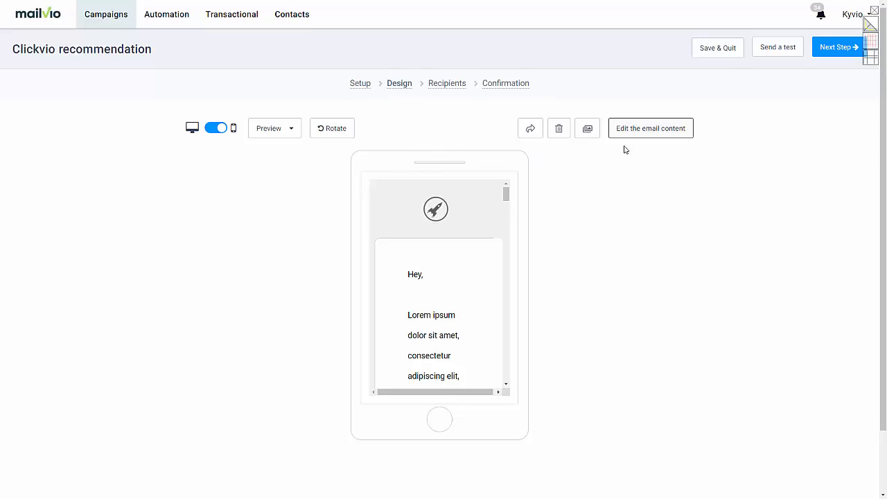
- Send a test of the campaign email and display the external images in the message received in Zoho Mail
click(766, 49)
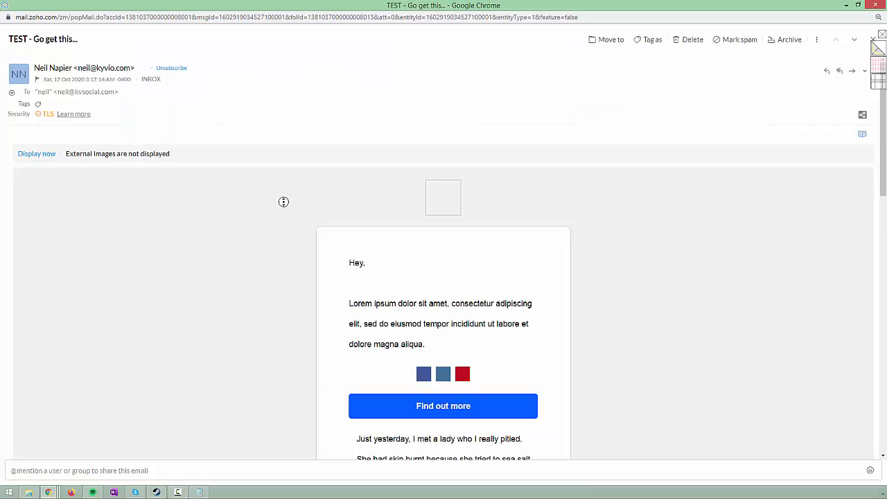
scroll(287, 230, down, 2)
scroll(284, 228, down, 2)
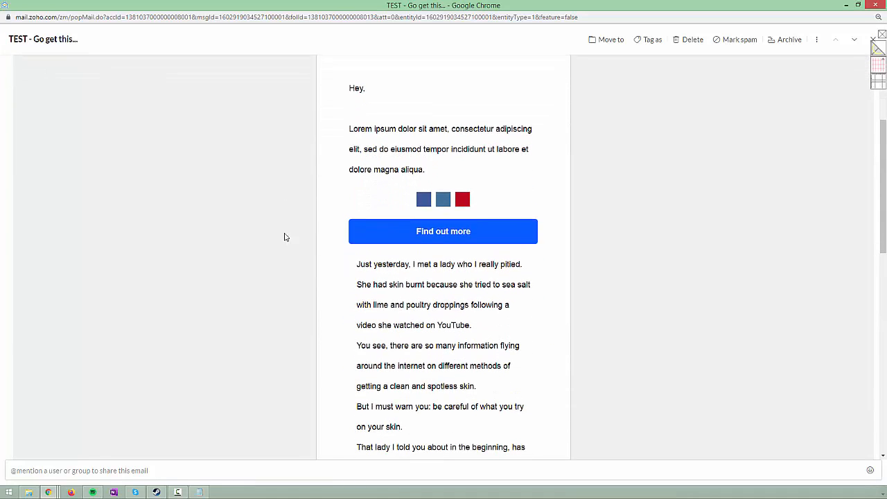
scroll(290, 236, up, 3)
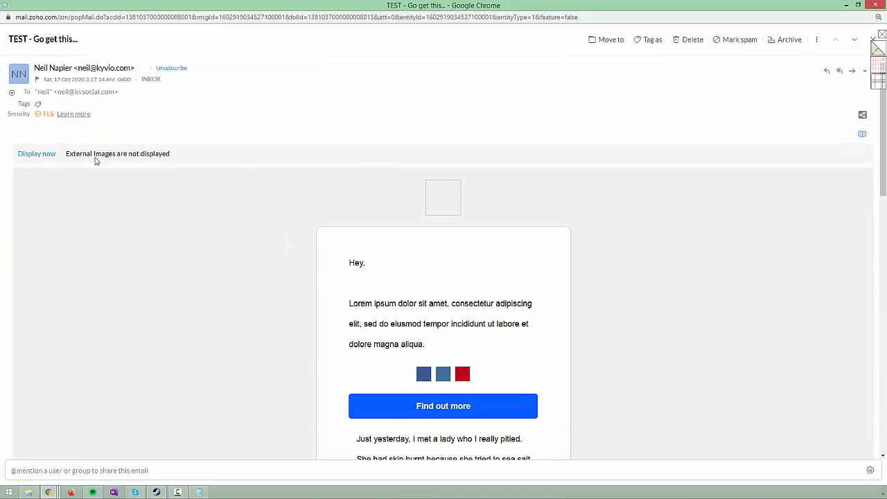
click(50, 154)
- Review the received test email from its logo down to the footer's social icons
scroll(327, 228, down, 4)
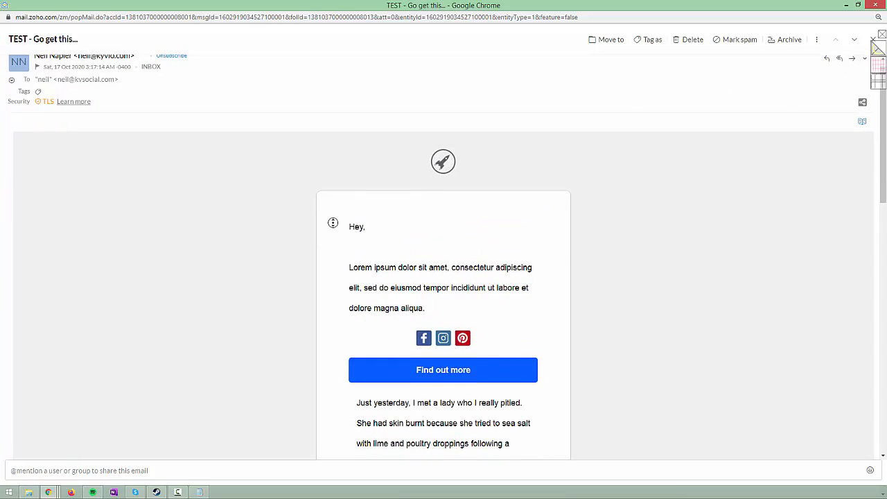
scroll(330, 266, down, 10)
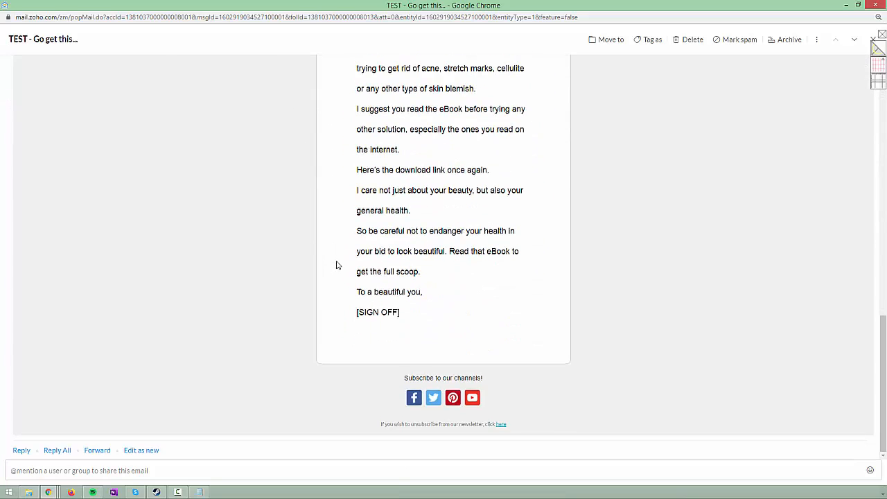
scroll(328, 265, up, 10)
scroll(417, 153, up, 4)
scroll(392, 204, down, 10)
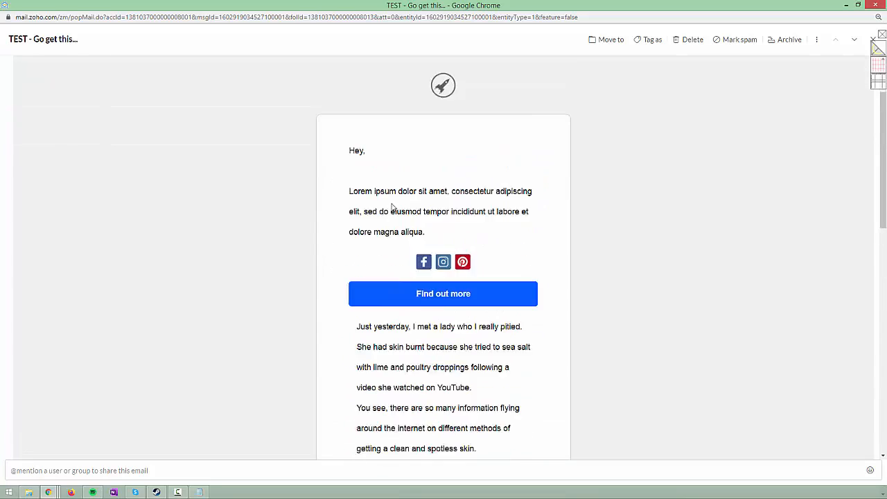